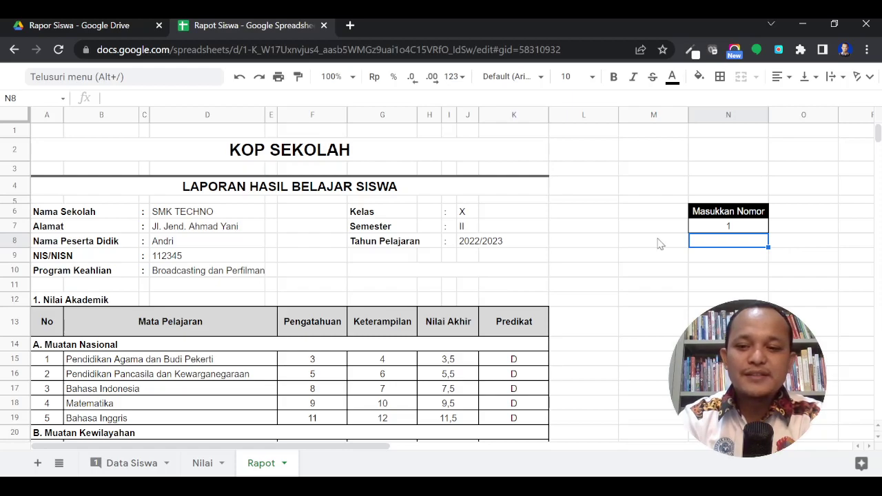
Enter 2 in the Masukkan Nomor cell N7 to load the report, then undo the entry.
click(702, 232)
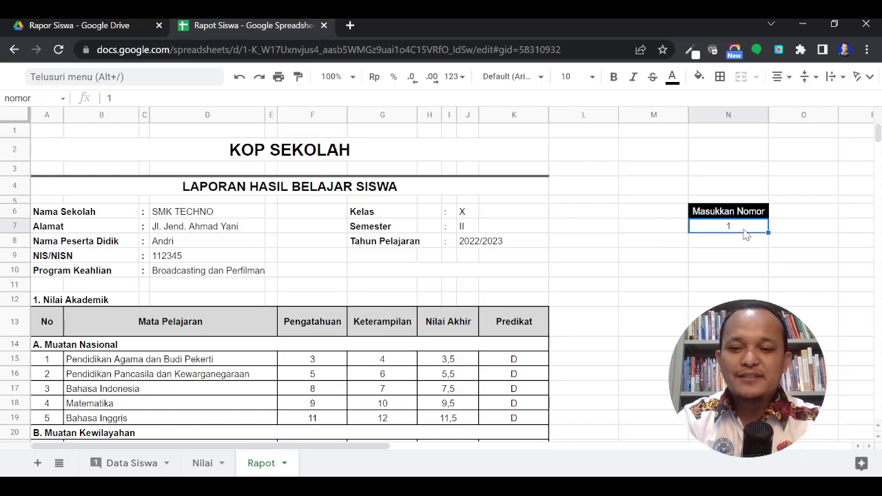
text(2)
key(Return)
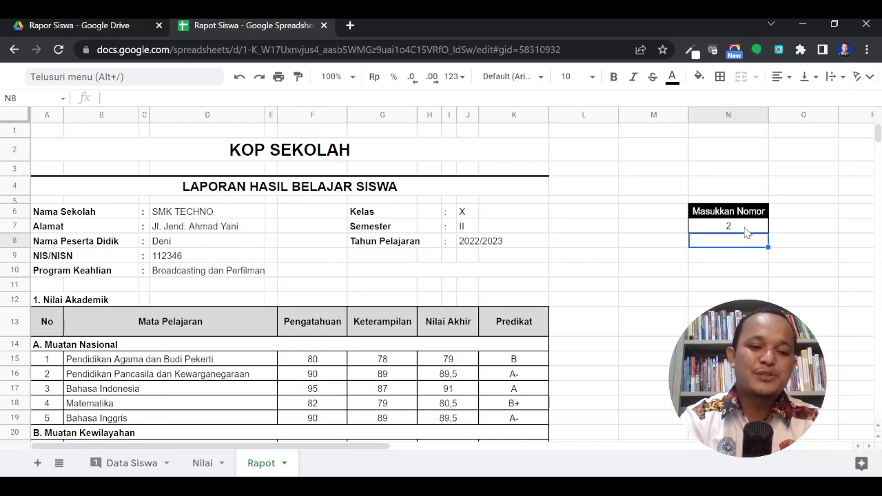
key(ctrl+z)
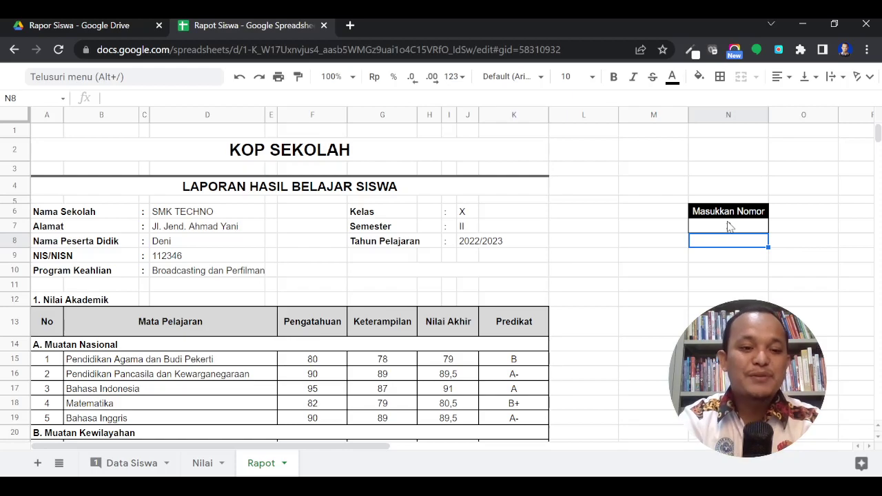
Type 2 in N7 again to reload student number 2's report card.
click(728, 226)
text(2)
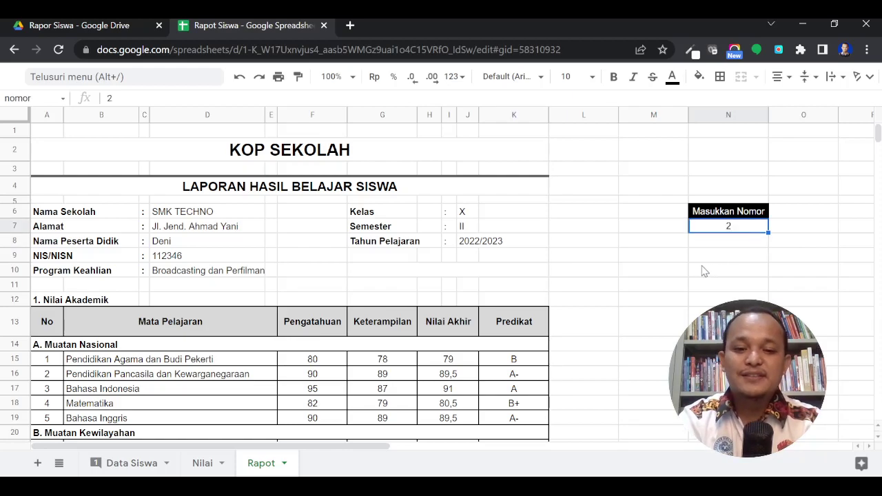
scroll(317, 276, down, 1)
scroll(317, 277, down, 1)
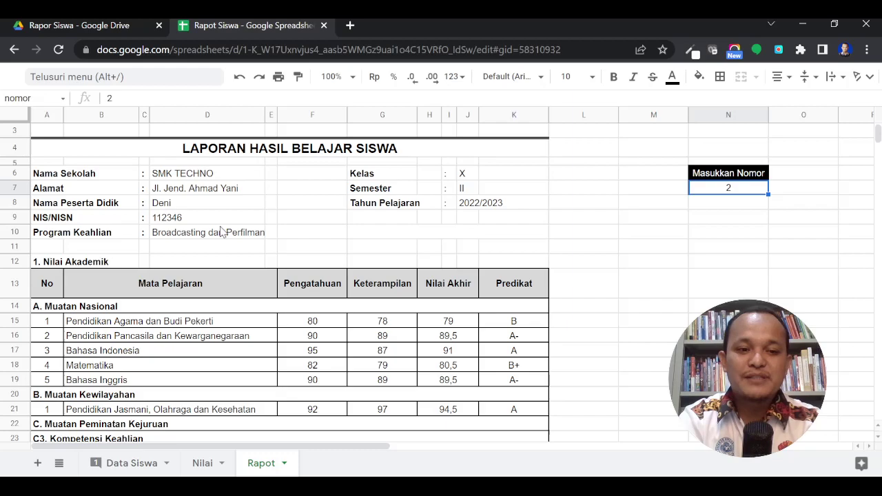
scroll(233, 233, up, 1)
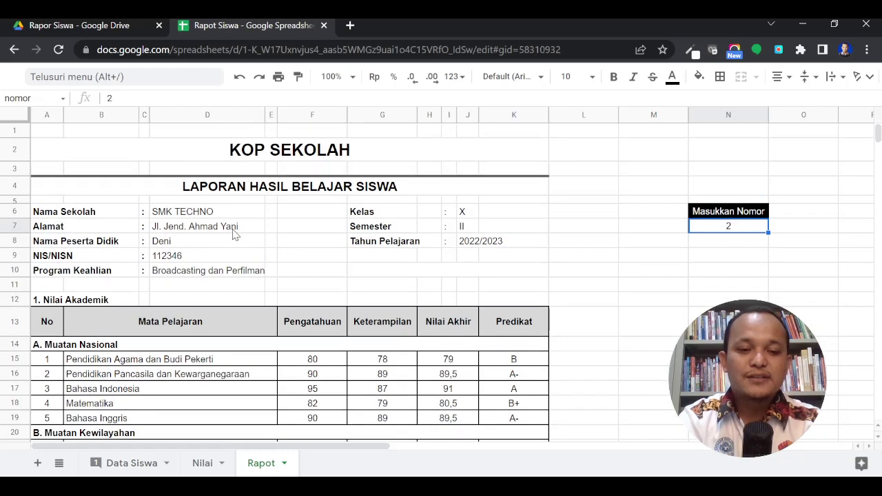
scroll(233, 266, down, 1)
scroll(233, 265, down, 2)
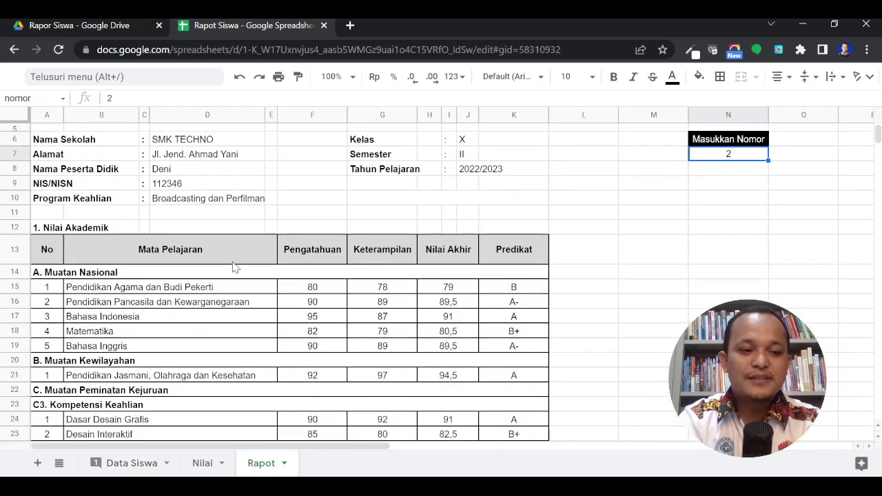
Select B15:E18 and F15:J19 to inspect their subject and grade VLOOKUP formulas.
click(178, 288)
drag(178, 311, 175, 332)
scroll(173, 331, down, 1)
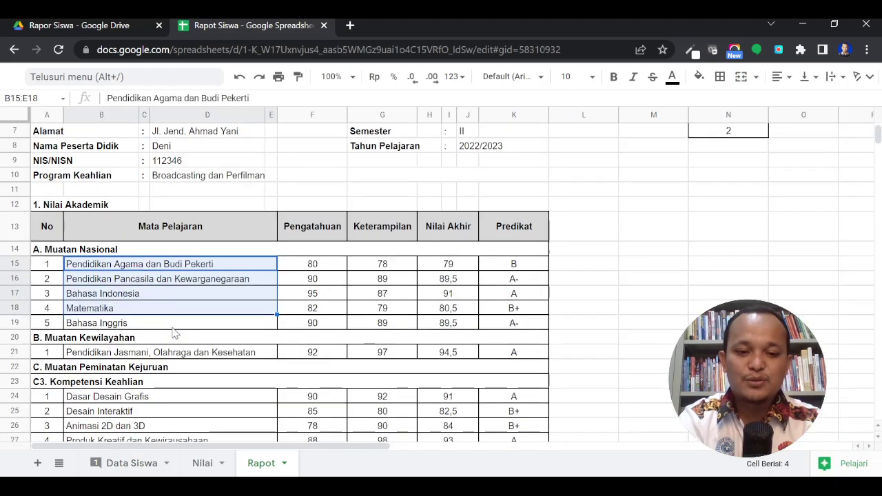
scroll(173, 331, down, 1)
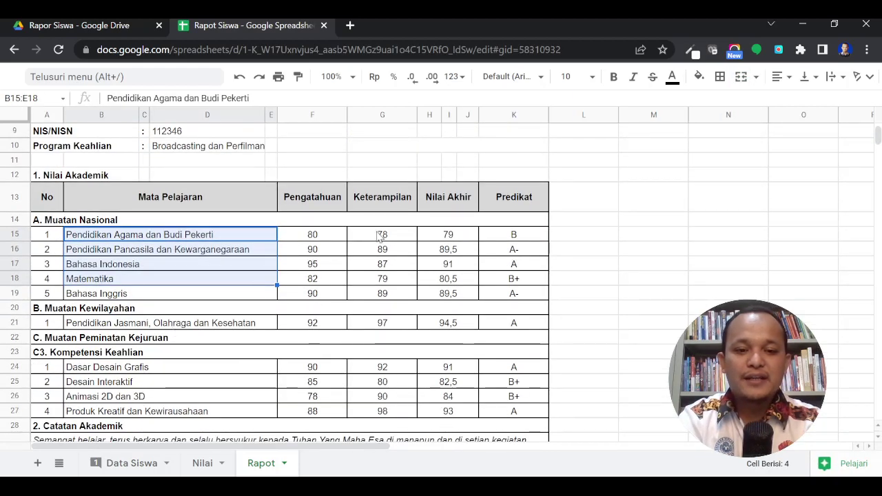
scroll(290, 314, down, 1)
scroll(289, 314, down, 2)
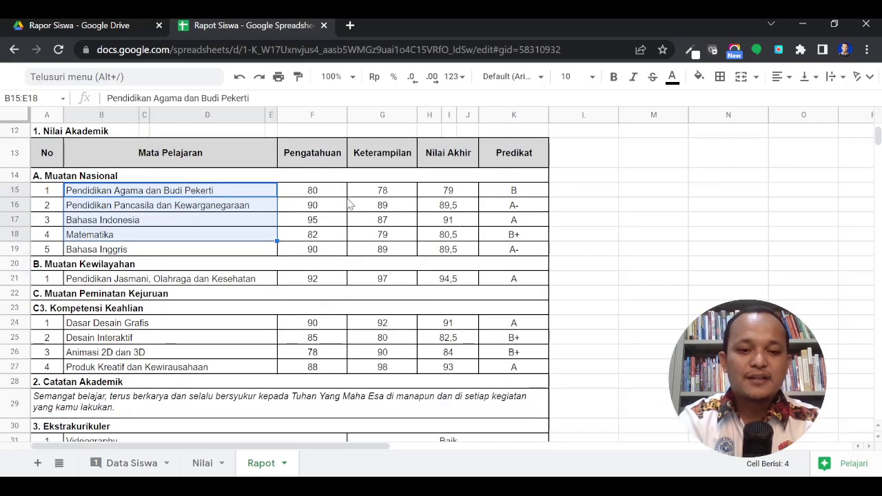
mouse_move(332, 193)
mouse_down()
mouse_move(421, 237)
mouse_move(434, 262)
mouse_up()
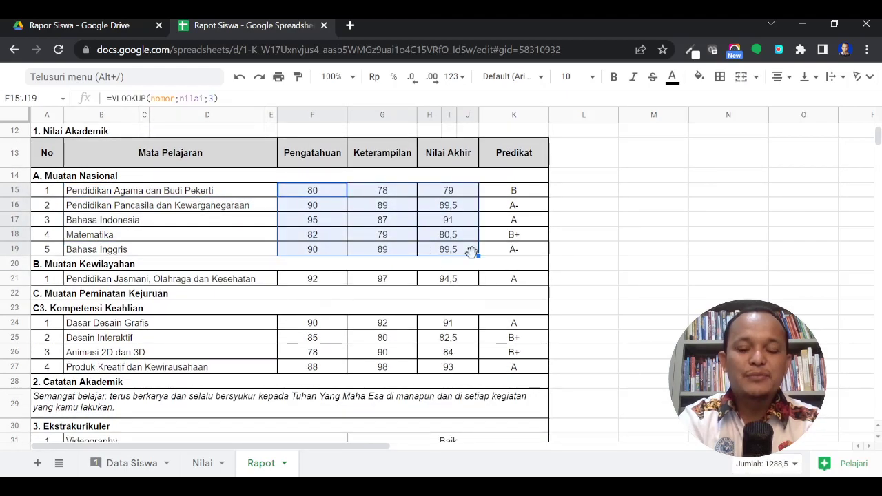
scroll(563, 262, up, 5)
Load student number 3, then student number 4, into the Masukkan Nomor cell.
click(720, 233)
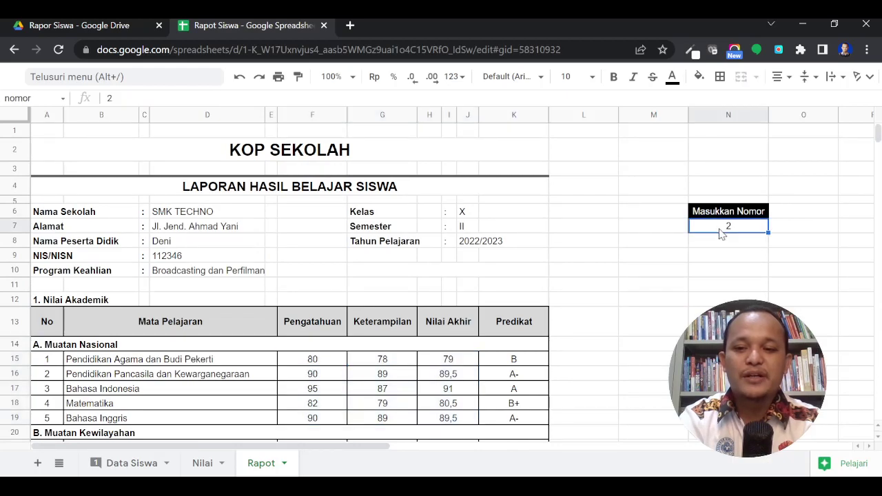
text(3)
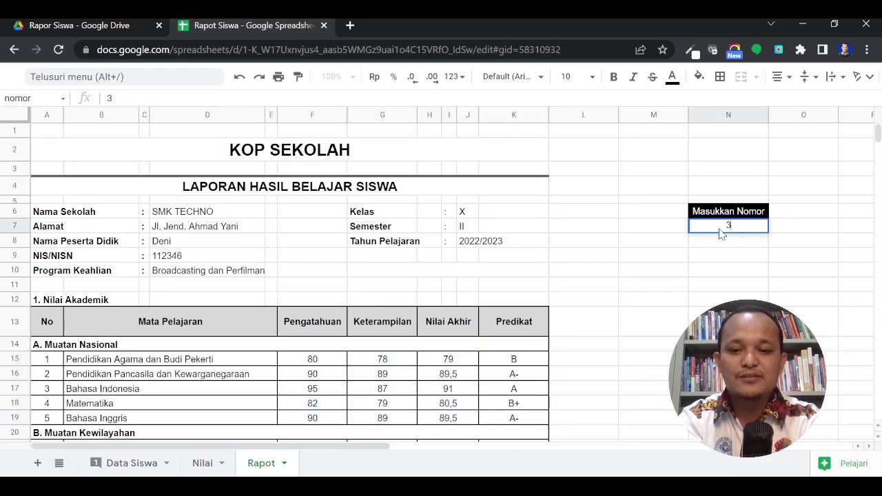
key(Return)
click(732, 228)
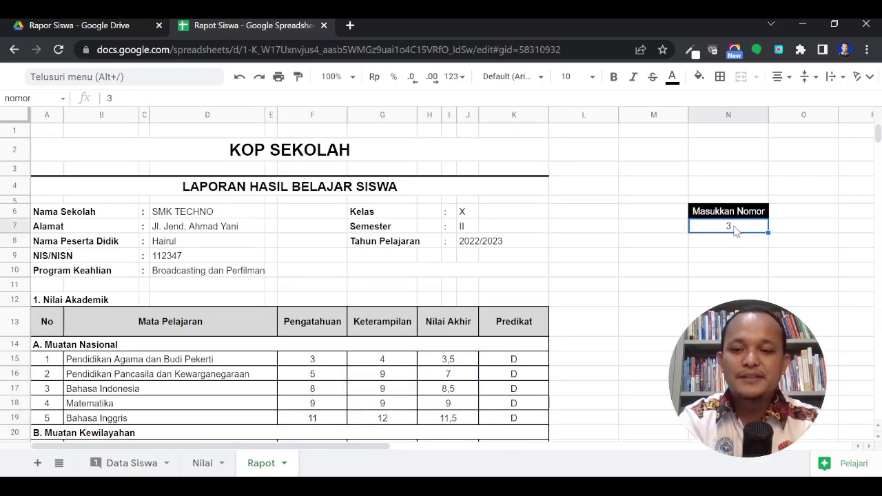
text(4)
key(Return)
Scroll down and select the three extracurricular grade cells.
scroll(321, 422, down, 1)
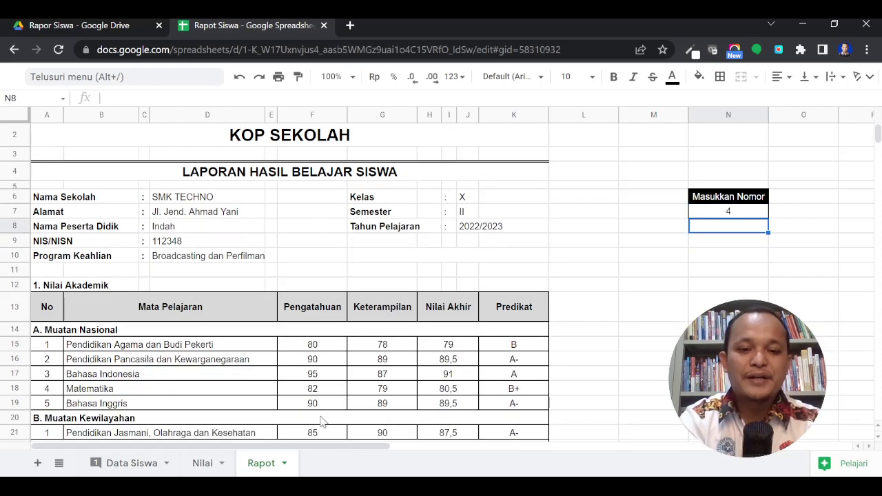
scroll(321, 422, down, 3)
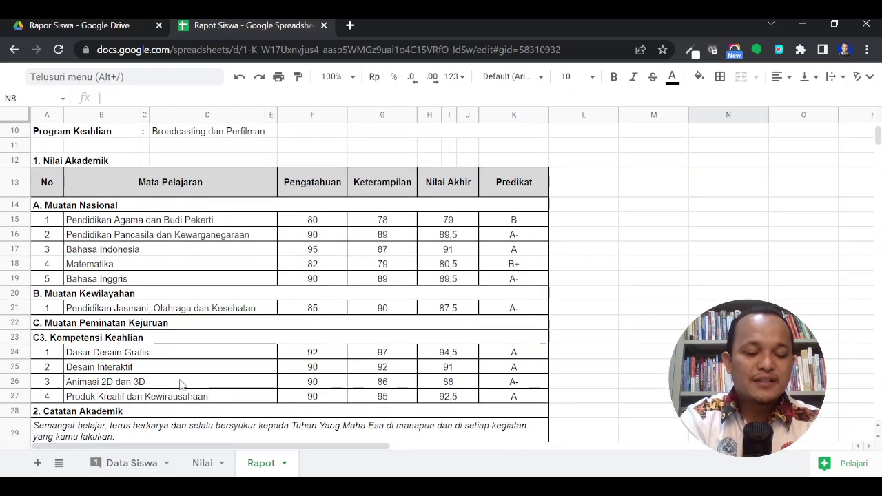
scroll(183, 387, down, 2)
scroll(182, 385, down, 1)
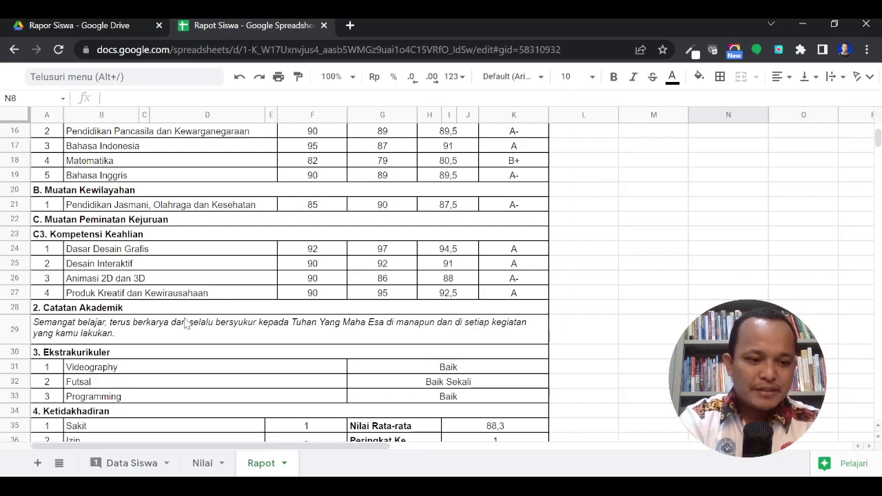
scroll(178, 334, down, 1)
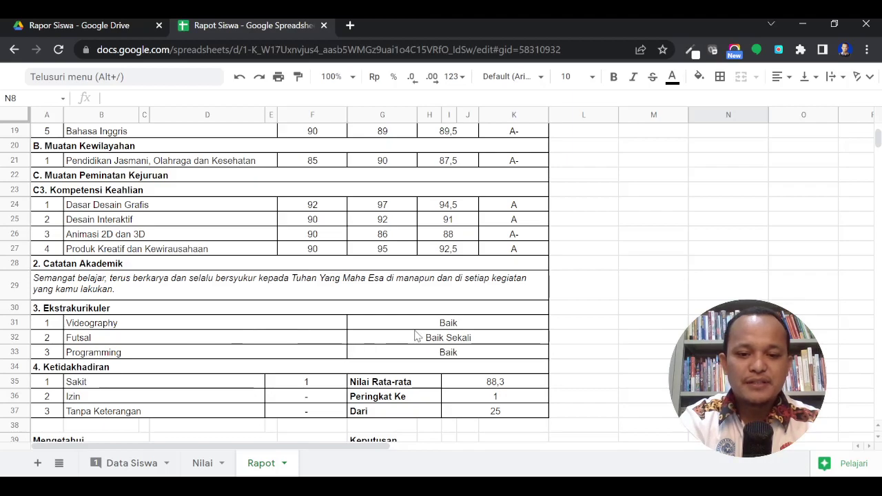
drag(446, 322, 448, 353)
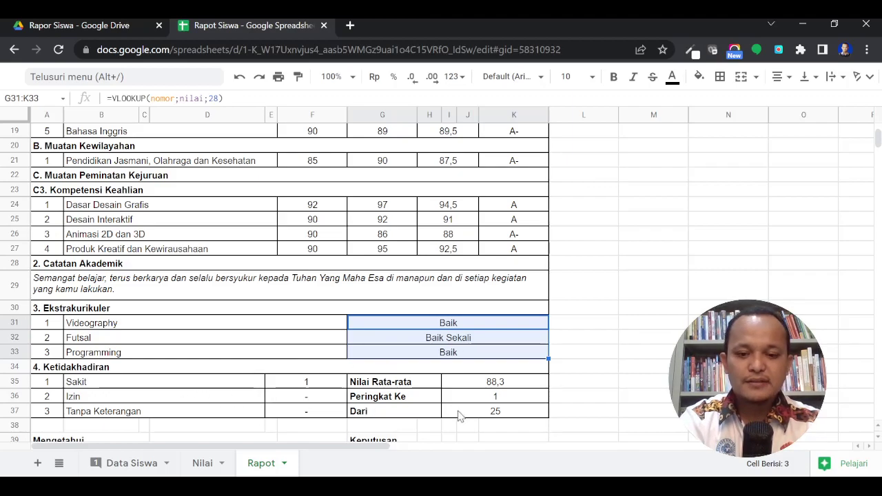
Check the Peringkat Ke formula =VLOOKUP(nomor;nilai;25), showing rank 1 of 25.
scroll(460, 416, down, 1)
scroll(460, 415, down, 1)
click(514, 355)
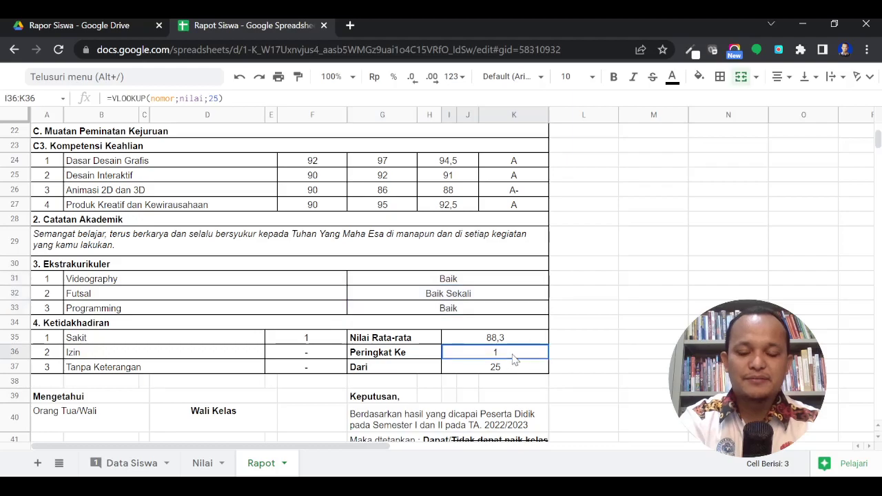
scroll(514, 358, down, 1)
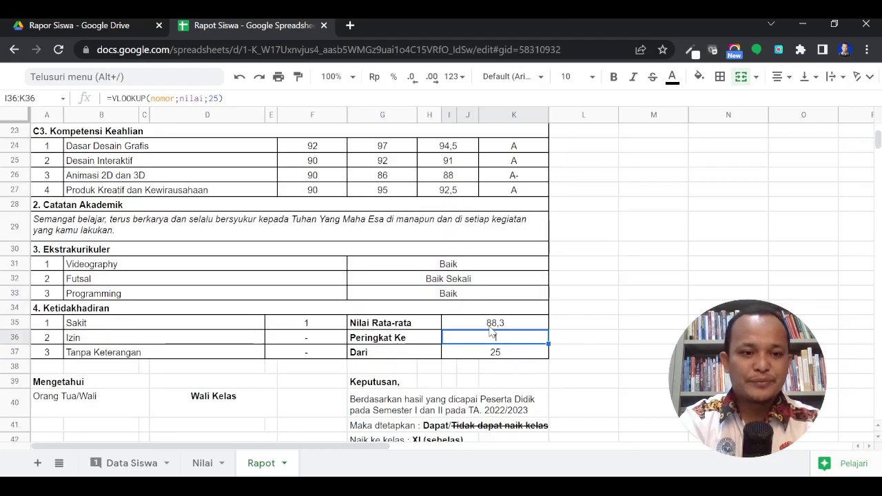
scroll(279, 391, down, 3)
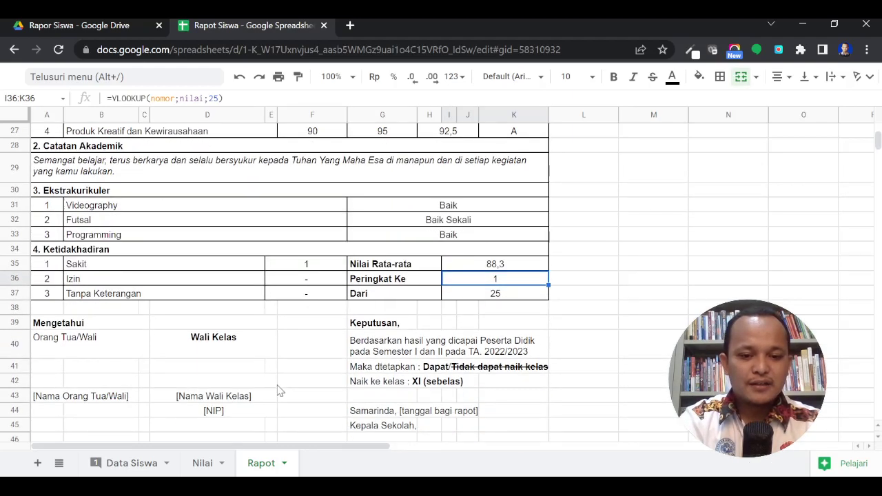
scroll(279, 391, down, 1)
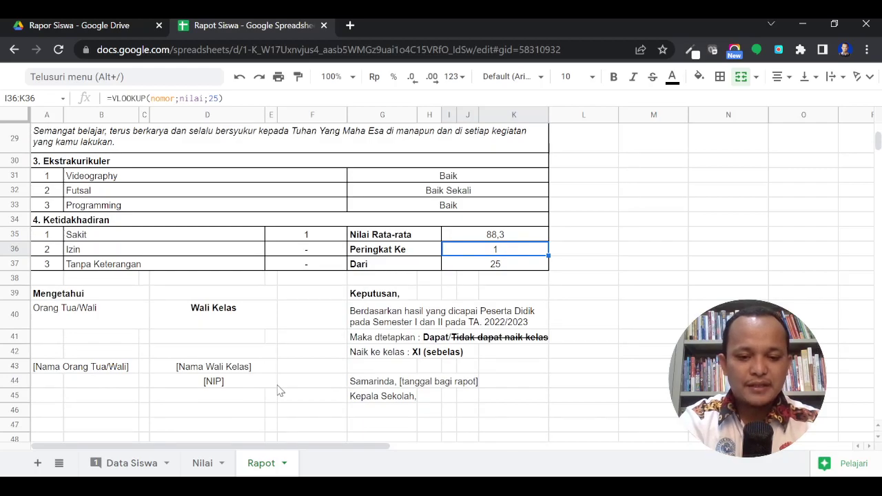
scroll(279, 391, down, 2)
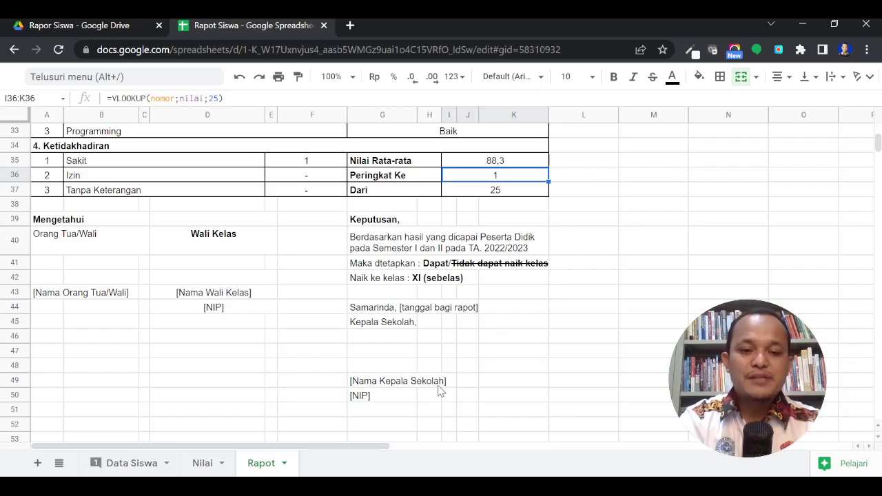
click(423, 383)
scroll(512, 359, up, 5)
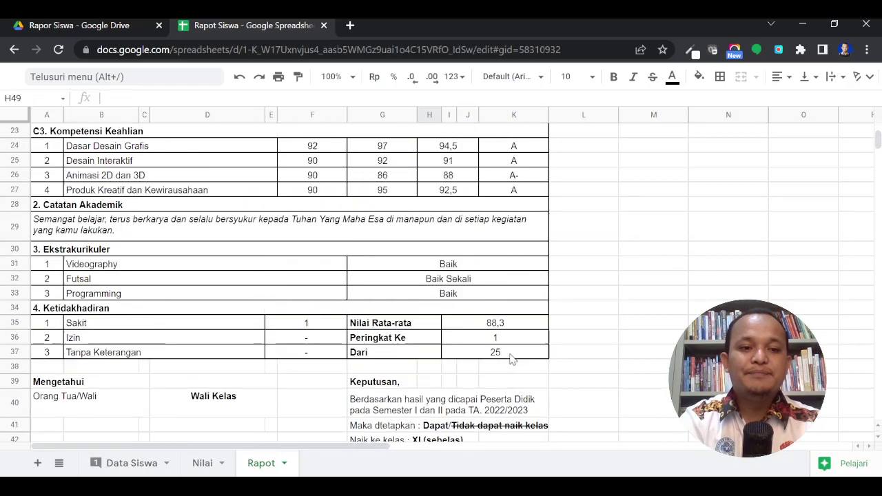
scroll(512, 359, up, 4)
scroll(512, 358, up, 7)
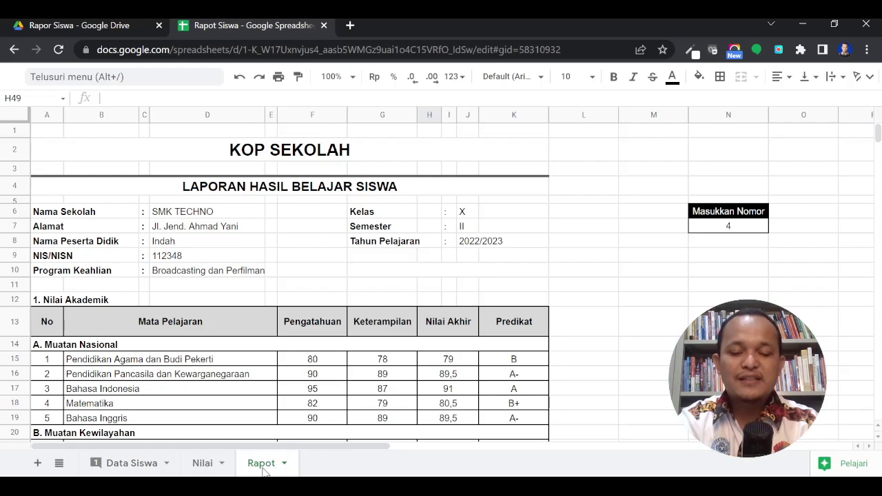
Select A1:K50, preview it for printing, then cancel with BATAL.
click(51, 135)
drag(51, 135, 331, 413)
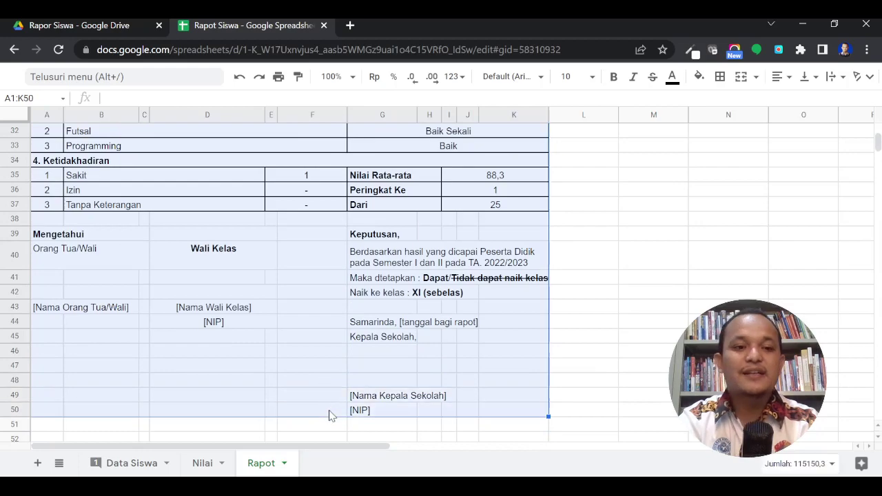
click(279, 78)
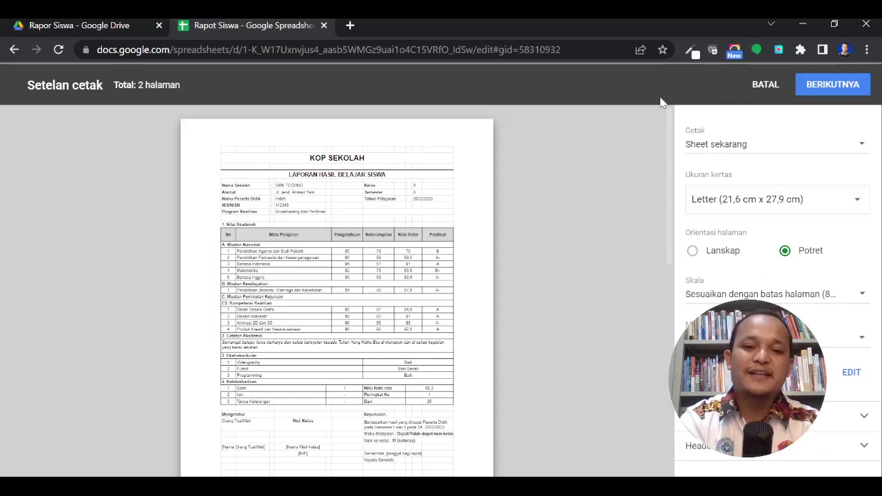
click(765, 84)
Switch to the Nilai sheet of student grades.
scroll(252, 193, up, 3)
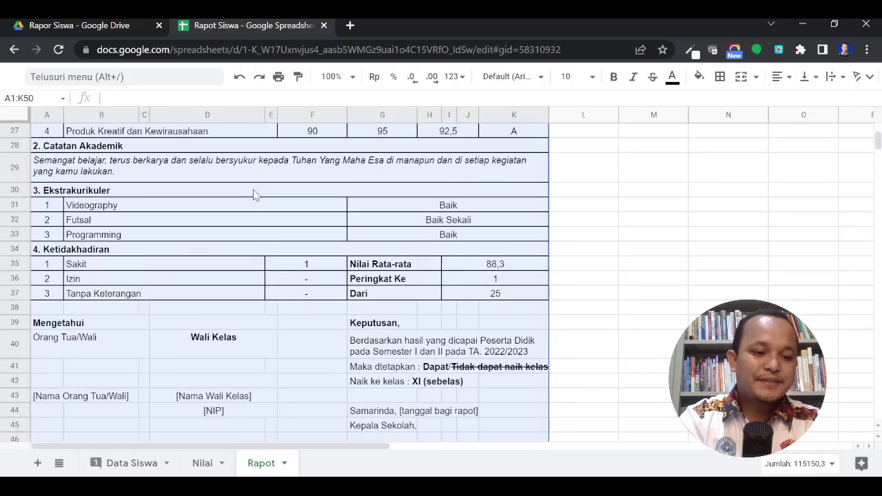
scroll(246, 221, up, 5)
click(196, 471)
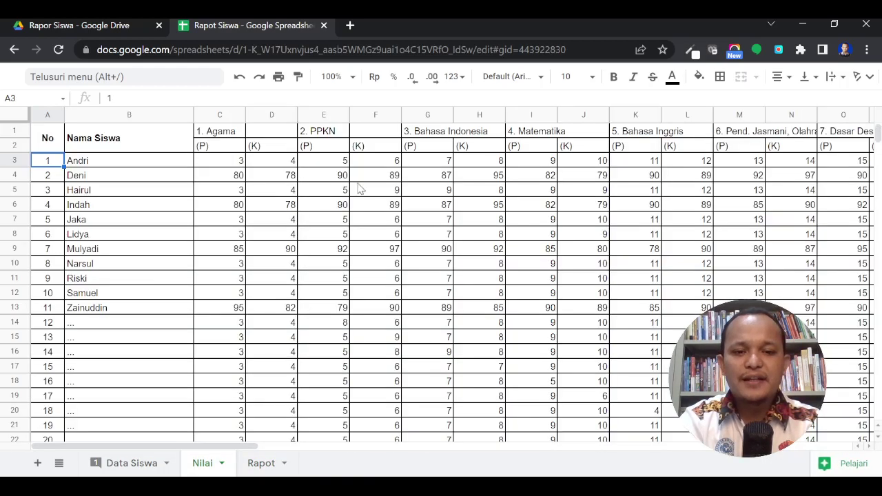
Step along row 4 from F4 through totals and extracurriculars and back, then open Data Siswa.
click(393, 176)
key(Right)
key(Right)
key(Right)
key(Right)
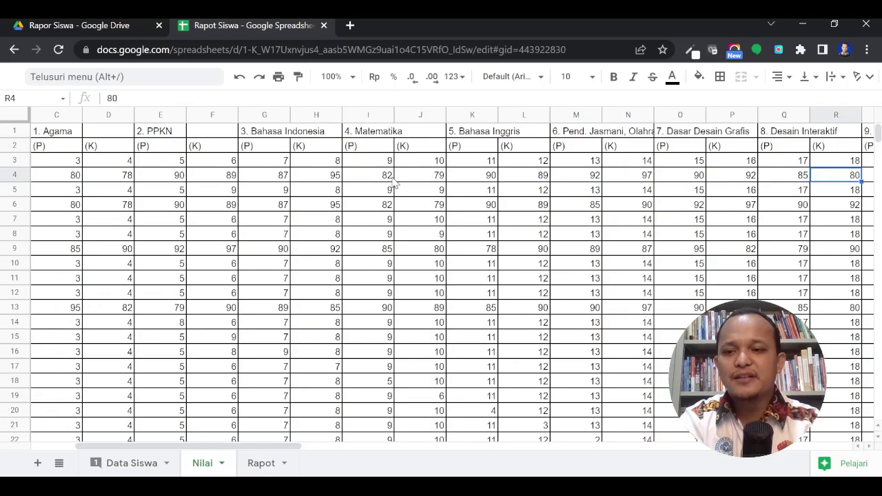
key(Right)
key(Right)
key(Right)
key(Right)
key(Right)
key(Right)
key(Right)
key(Right)
key(Right)
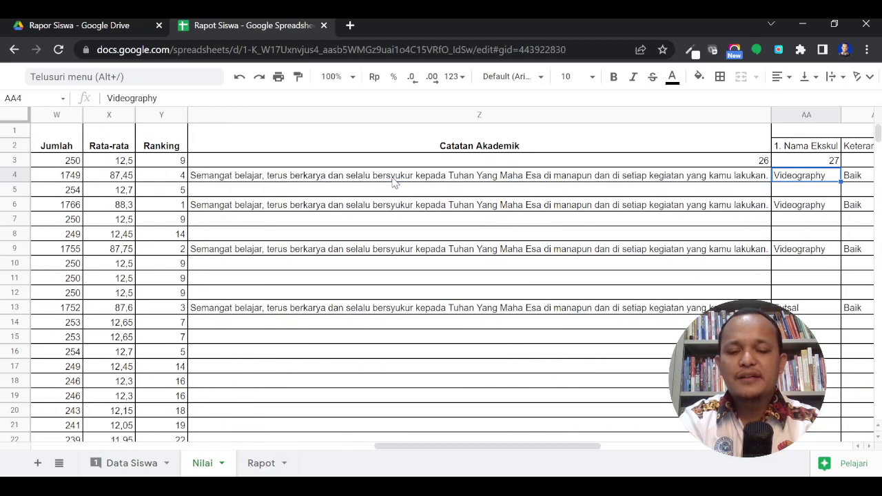
key(Right)
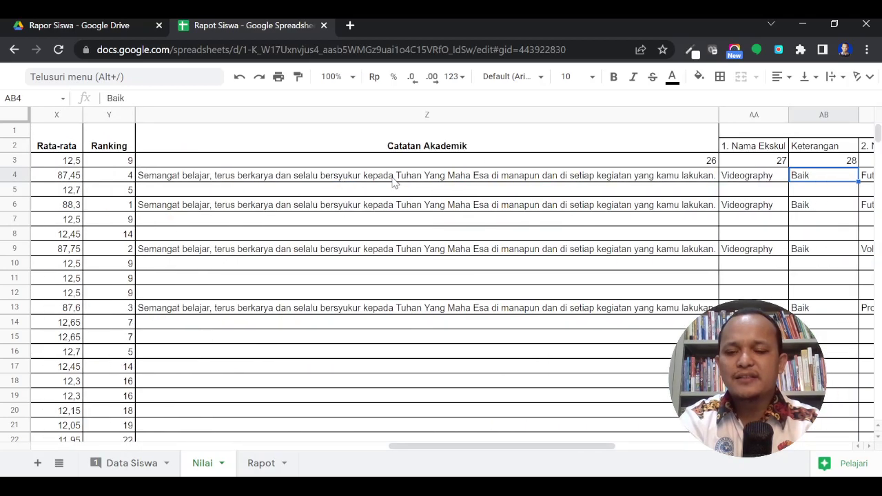
key(Right)
key(Right)
key(Right)
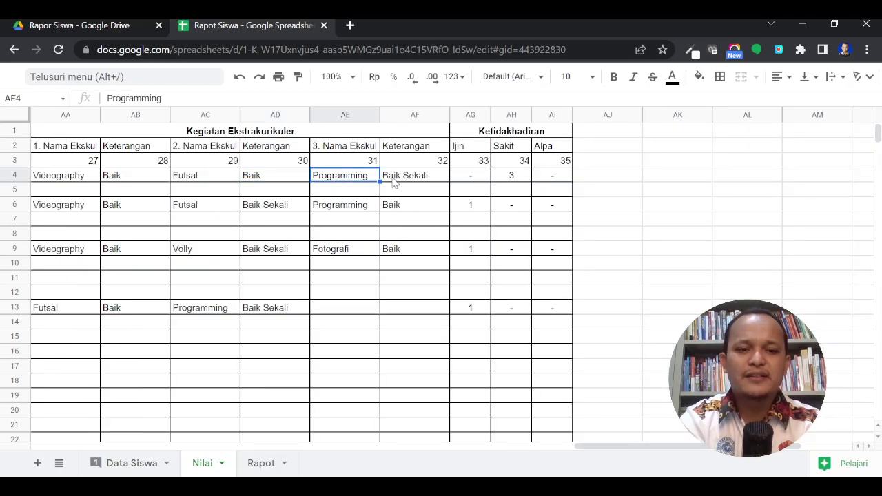
key(Right)
key(Left)
key(Left)
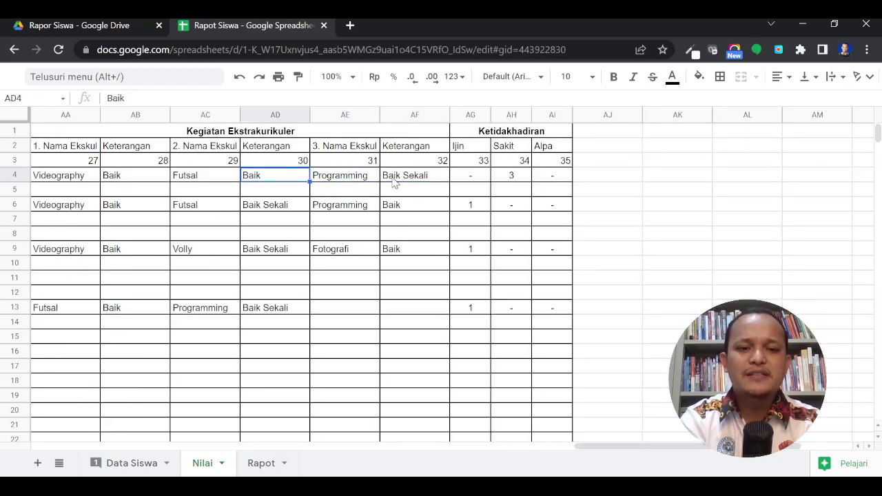
key(Left)
key(Left)
key(Left)
key(Left)
key(Left)
key(Left)
key(Left)
key(Left)
key(Left)
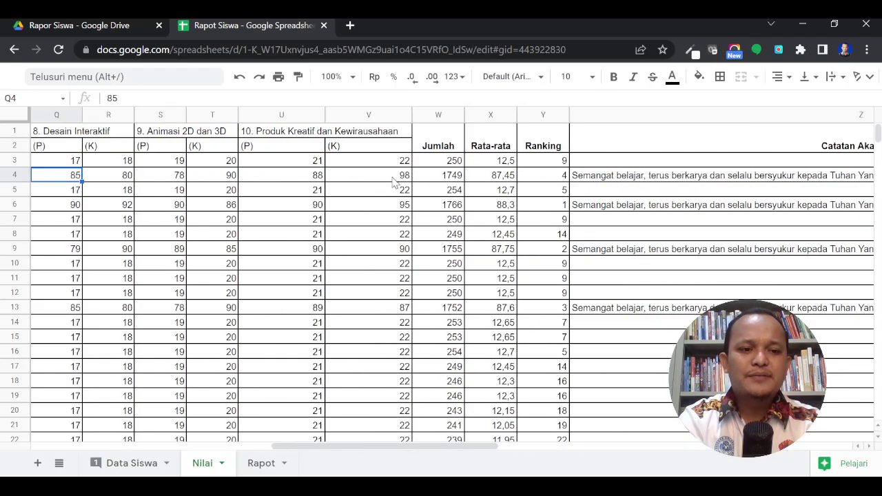
key(Left)
key(Left)
key(Left)
key(Left)
key(Left)
key(Home)
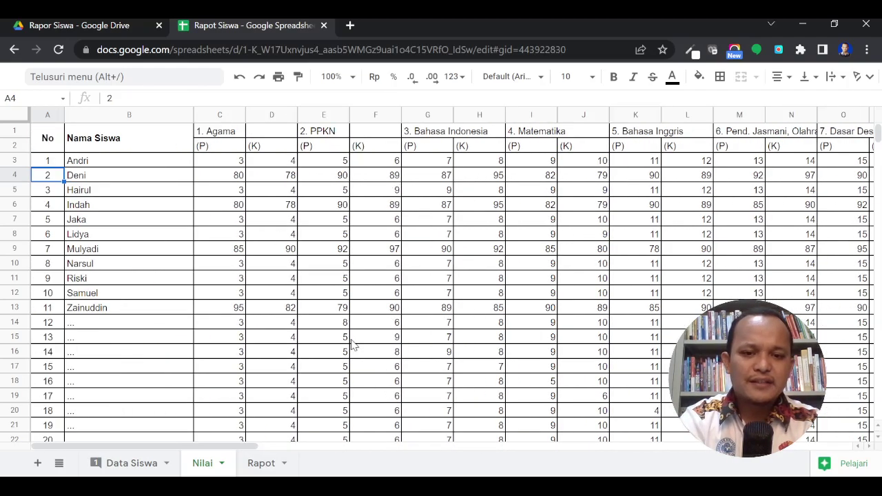
click(132, 463)
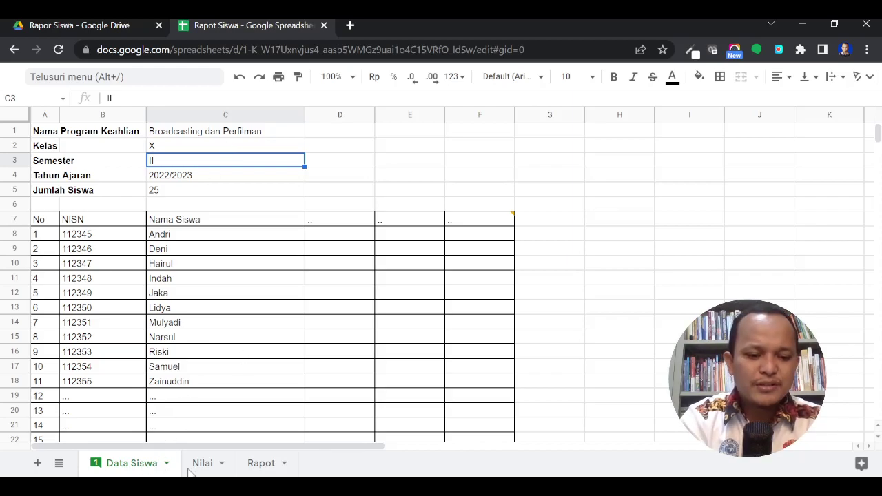
Return to the Rapot sheet, scroll to the top, and click L8 to deselect.
click(260, 463)
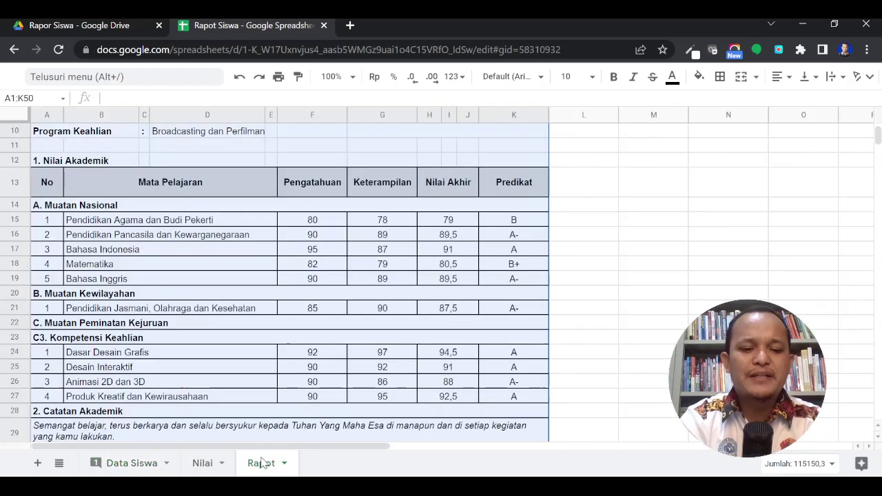
scroll(603, 255, up, 2)
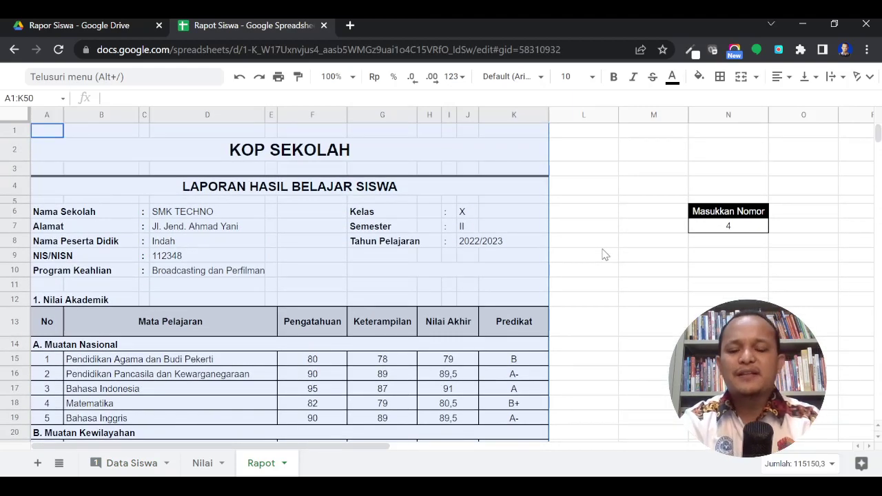
click(602, 247)
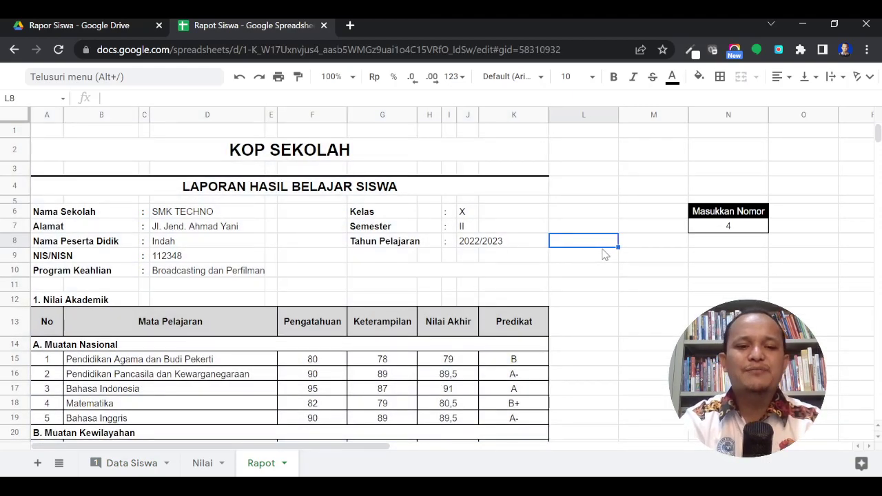